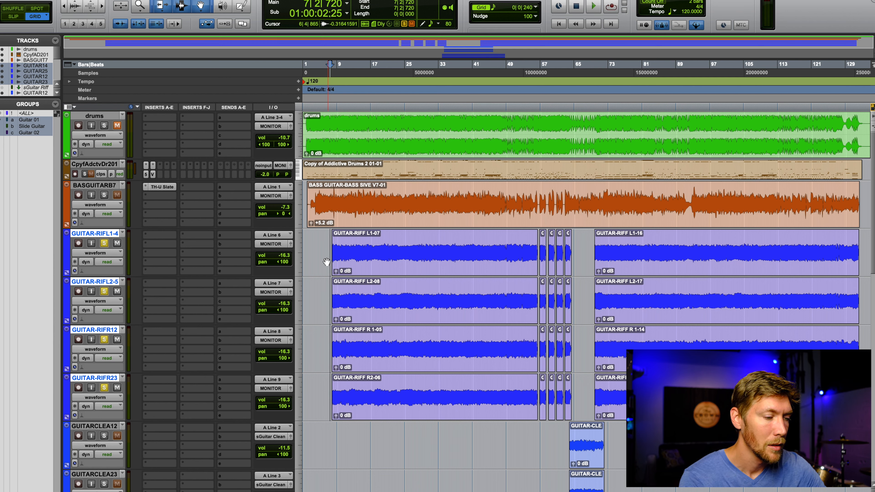
Play back the session from bar 7 to hear the soloed riff guitar tracks
{"action": "key", "text": "space"}
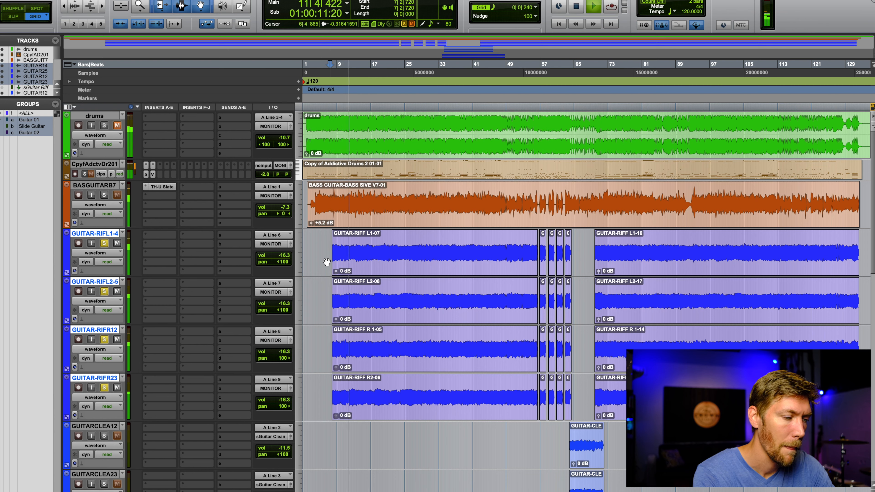
{"action": "key", "text": "space"}
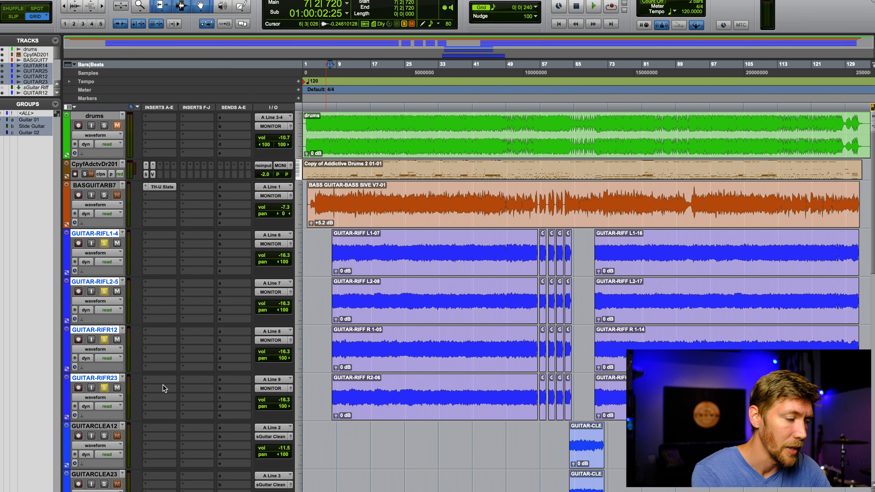
Create one new stereo Aux Input track named sGuitar below the riff guitar tracks
{"action": "key", "text": "shift+super+n"}
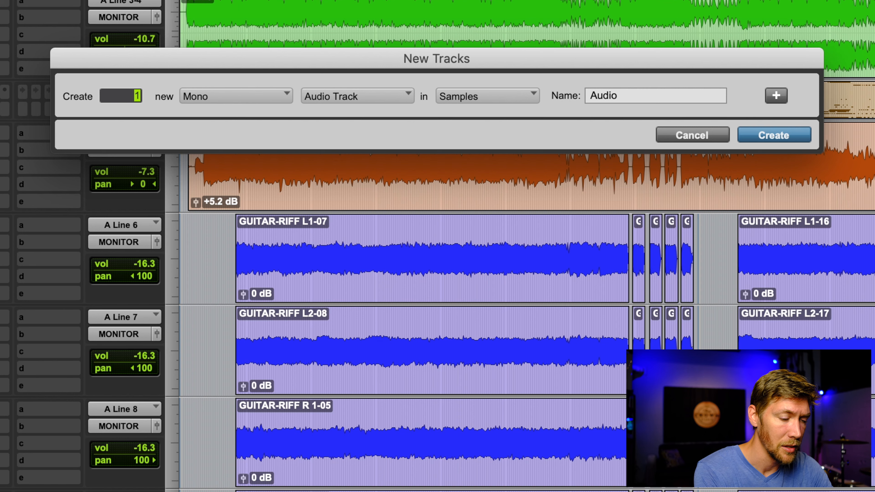
{"action": "key", "text": "super+Right"}
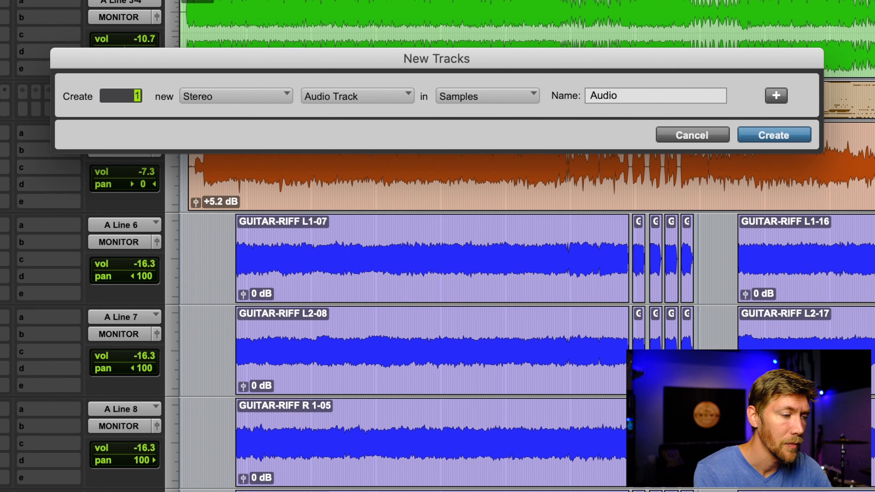
{"action": "key", "text": "super+Down"}
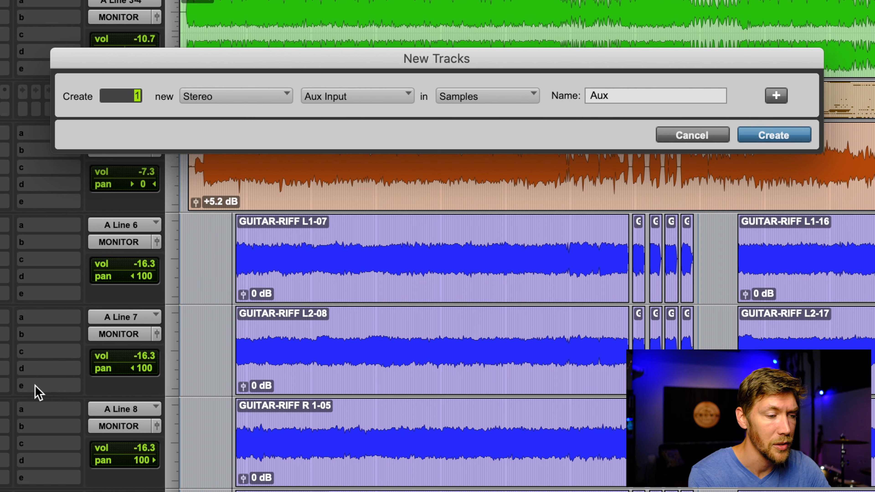
{"action": "left_click", "coordinate": [645, 95]}
{"action": "double_click", "coordinate": [646, 94]}
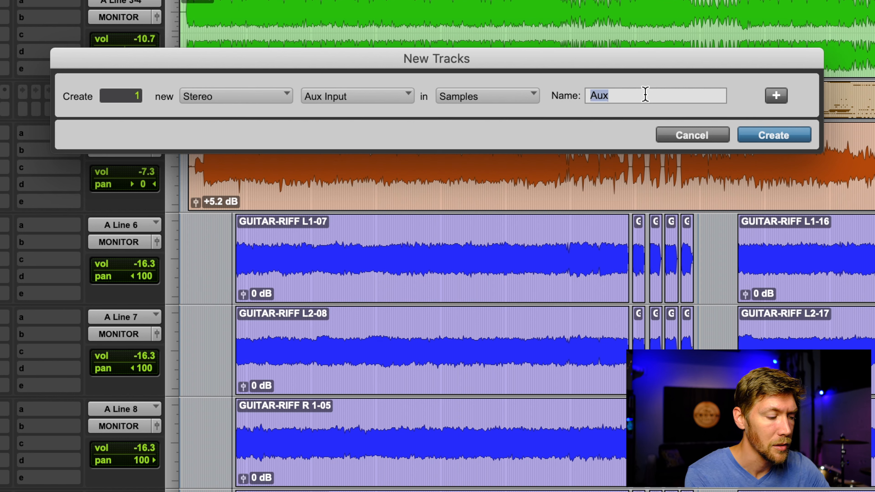
{"action": "type", "text": "sGuitar"}
{"action": "key", "text": "Return"}
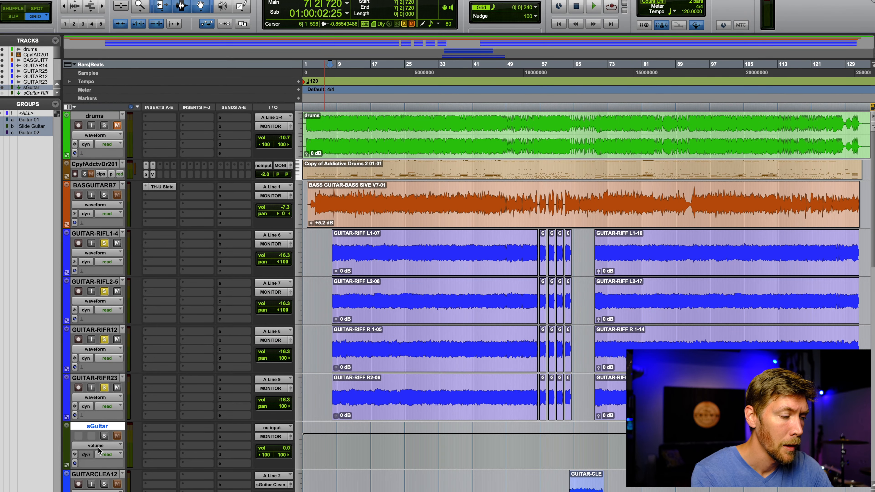
Set the input of the sGuitar aux track to Bus 1-2 (Stereo)
{"action": "left_click", "coordinate": [285, 428]}
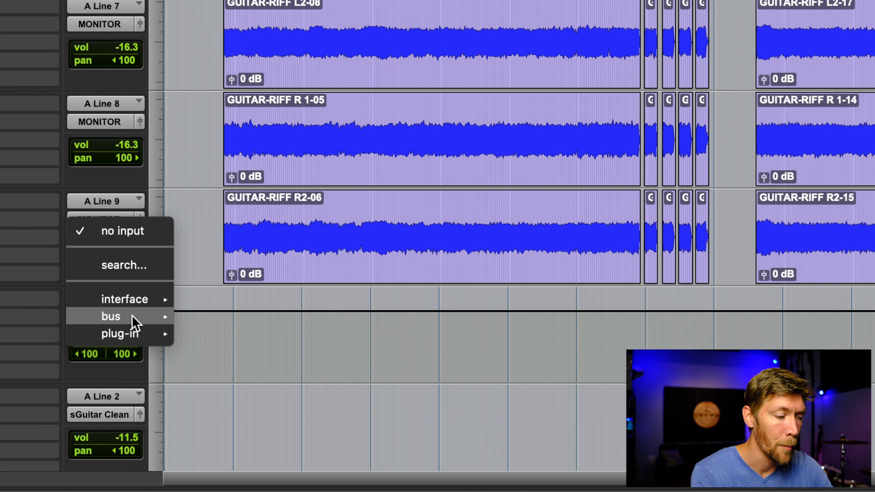
{"action": "mouse_move", "coordinate": [132, 322]}
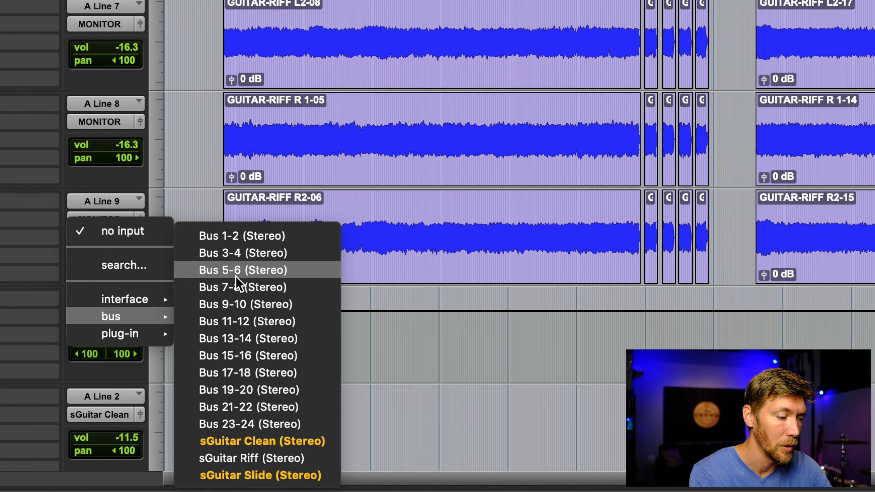
{"action": "left_click", "coordinate": [249, 238]}
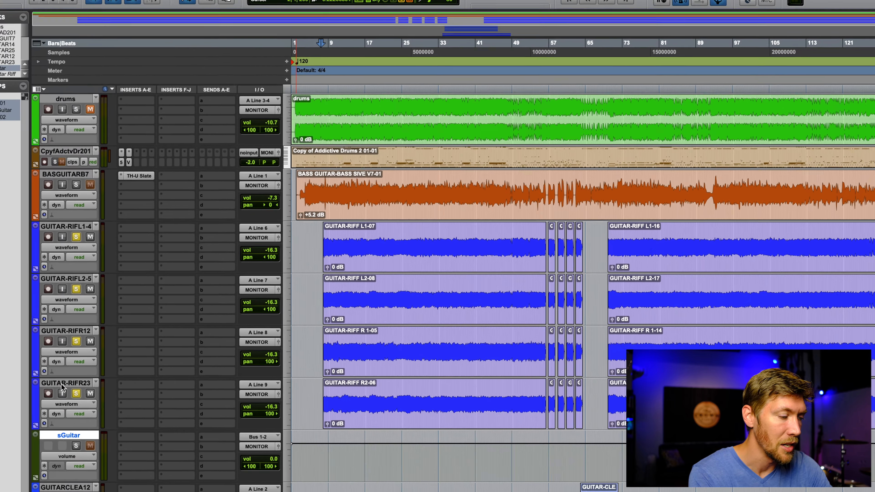
Select the four riff guitar tracks and route all their outputs to Bus 1-2 (Stereo)
{"action": "left_click", "coordinate": [90, 380]}
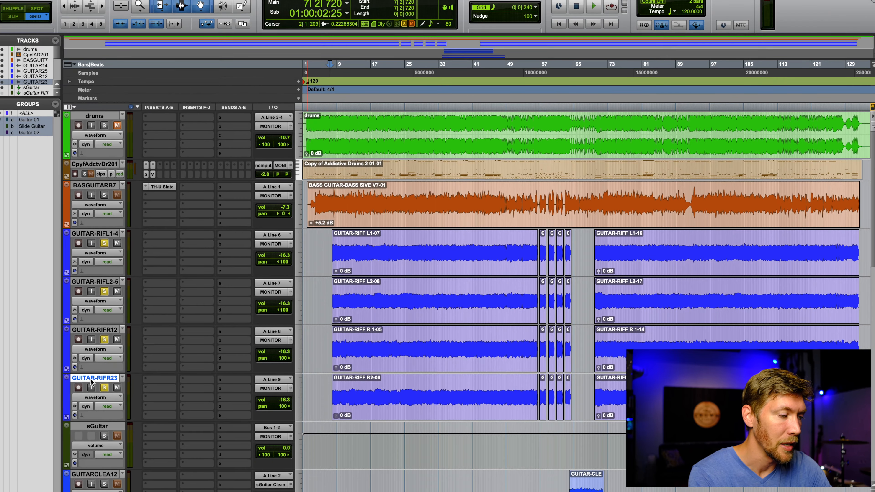
{"action": "left_click", "coordinate": [107, 233], "text": "shift"}
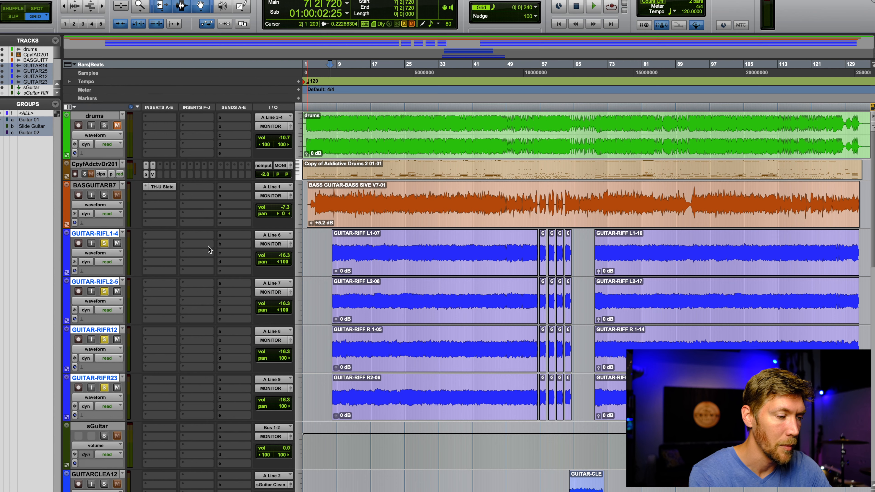
{"action": "left_click", "coordinate": [275, 244]}
{"action": "mouse_move", "coordinate": [276, 254]}
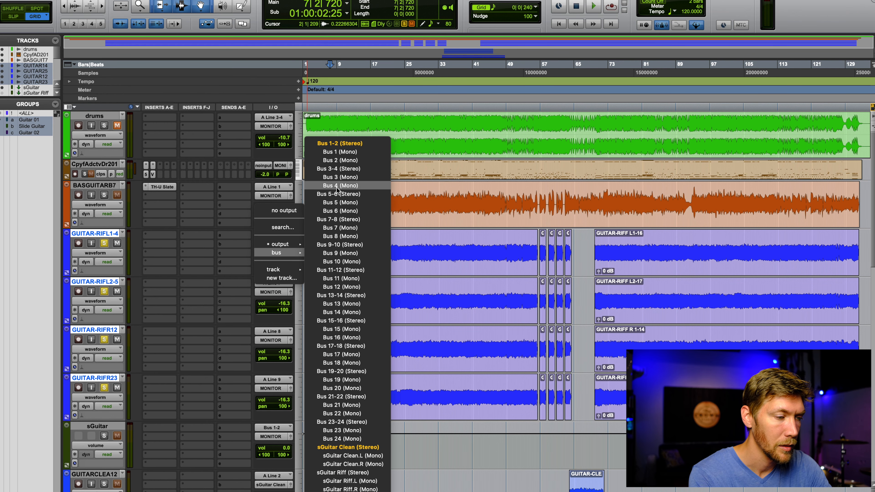
{"action": "left_click", "coordinate": [359, 144], "text": "alt+shift"}
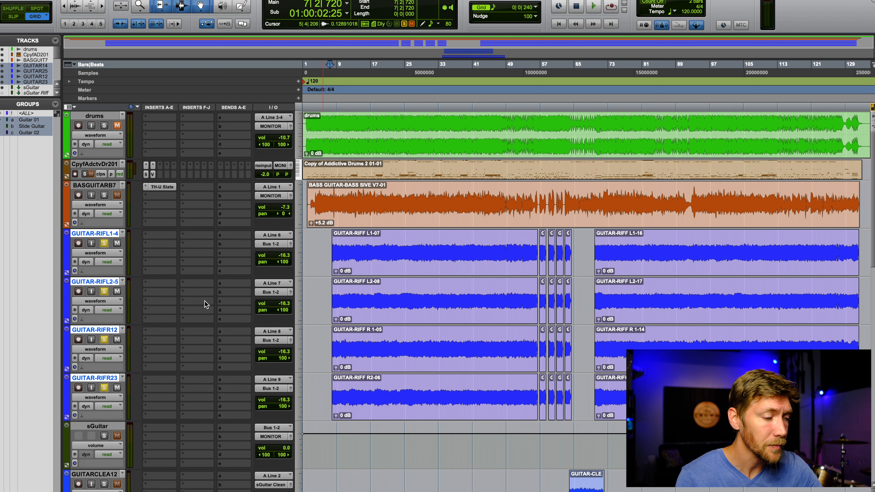
Solo-safe the sGuitar aux track and play the session to hear the guitars through it
{"action": "left_click", "coordinate": [105, 435], "text": "super"}
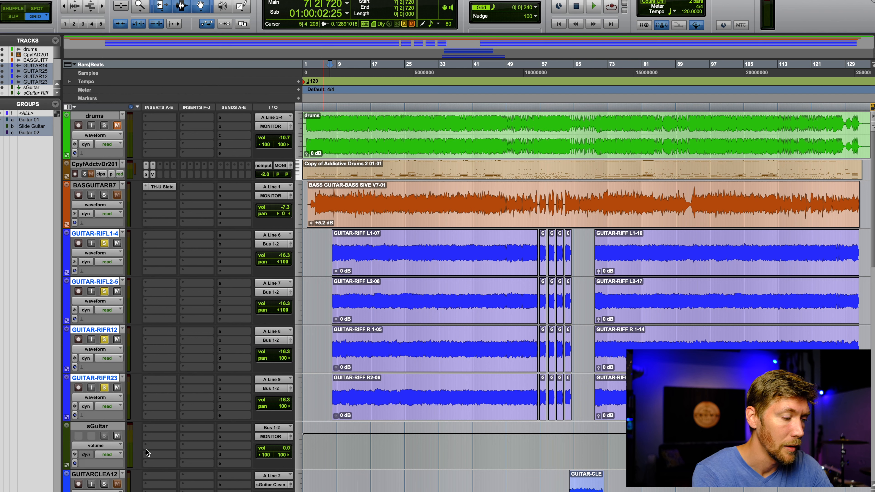
{"action": "key", "text": "space"}
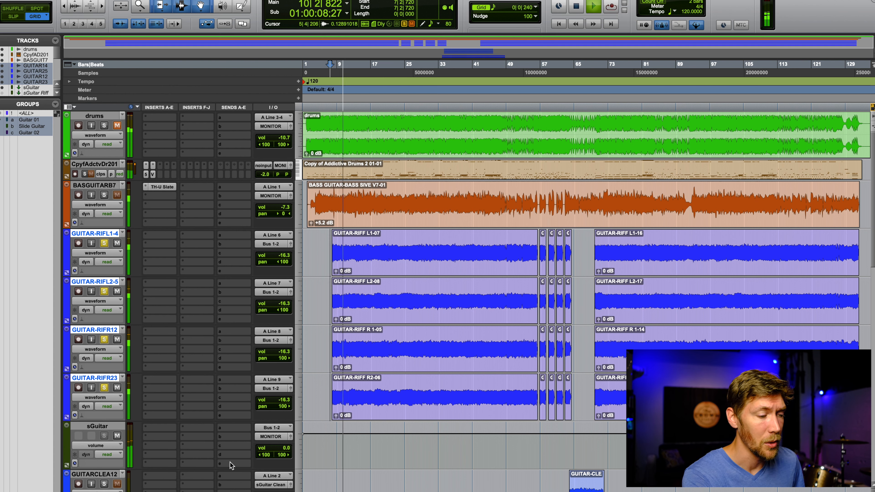
{"action": "left_click", "coordinate": [284, 449]}
{"action": "left_click_drag", "start_coordinate": [284, 448], "coordinate": [284, 449]}
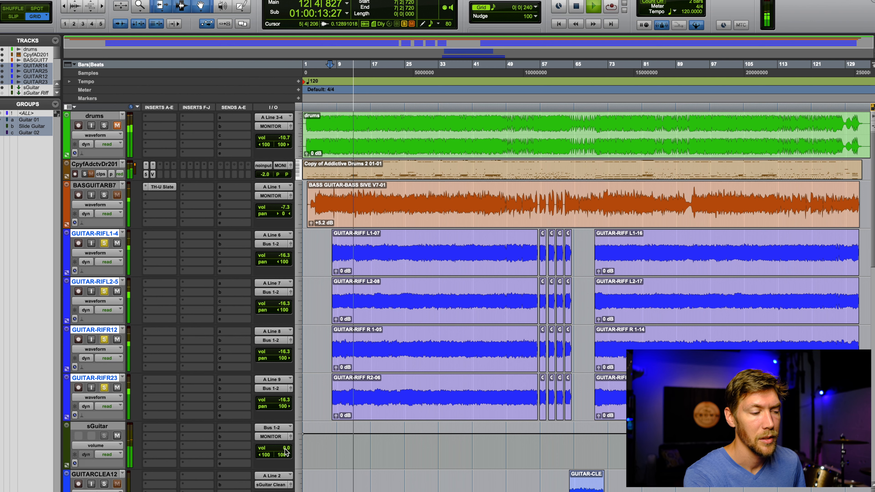
Insert a stereo TR5 Classic EQ on the sGuitar track and enable its low cut at 1.05 kHz
{"action": "left_click", "coordinate": [158, 431]}
{"action": "mouse_move", "coordinate": [186, 428]}
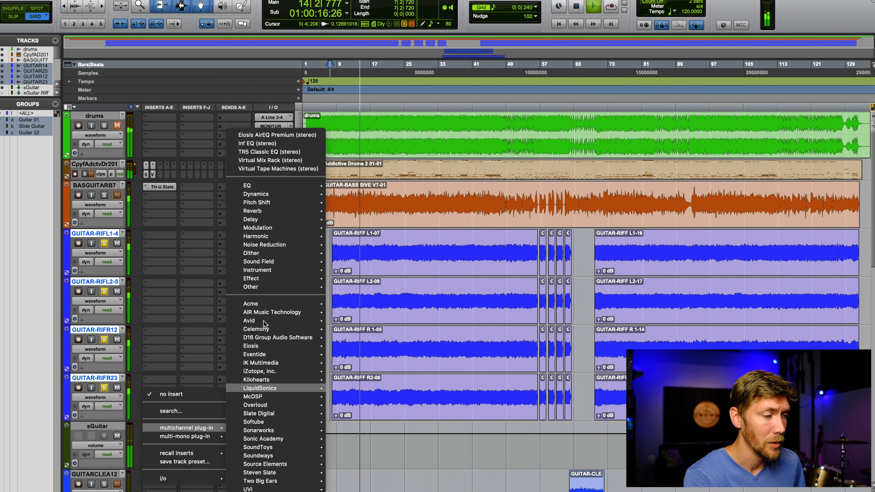
{"action": "left_click", "coordinate": [276, 153]}
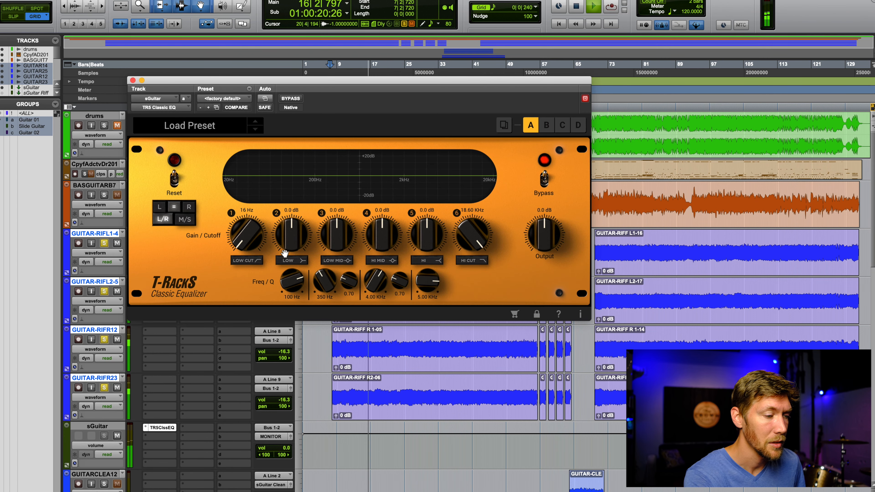
{"action": "left_click", "coordinate": [247, 261]}
{"action": "left_click_drag", "start_coordinate": [250, 242], "coordinate": [254, 164]}
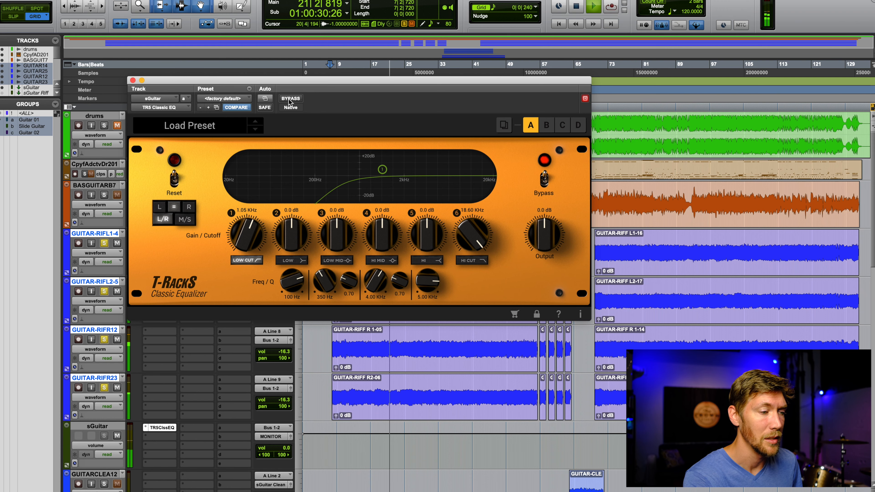
{"action": "left_click", "coordinate": [132, 80]}
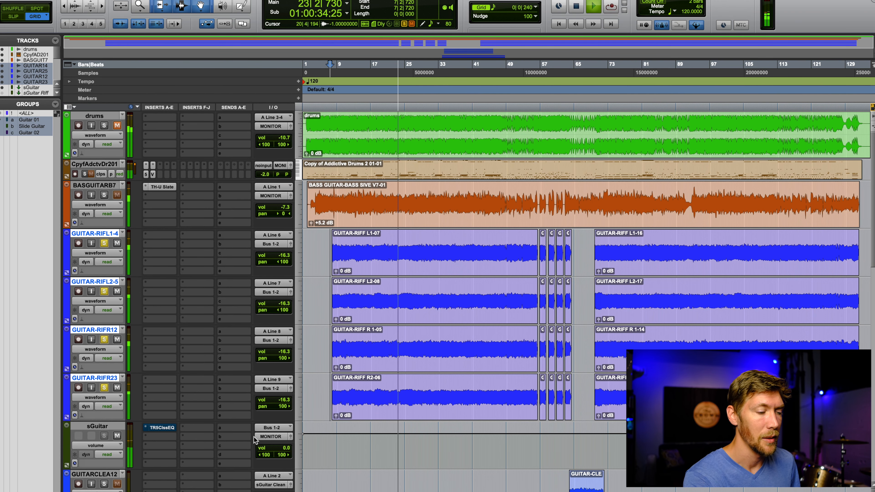
{"action": "key", "text": "space"}
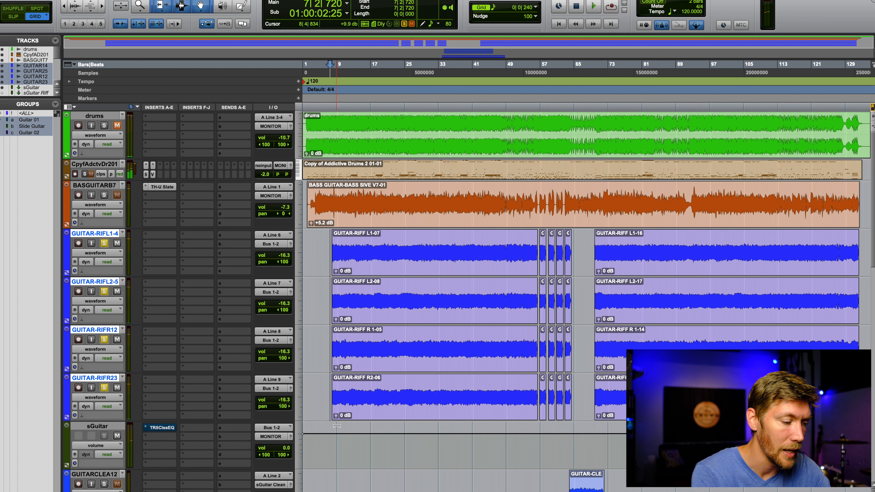
Add volume automation breakpoints forming a small dip around bar 11 on the sGuitar track and play it back
{"action": "left_click", "coordinate": [362, 434]}
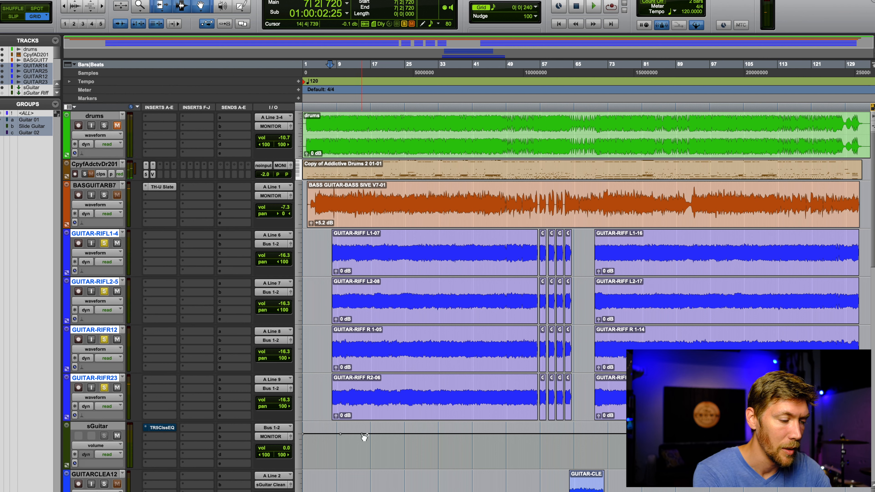
{"action": "mouse_move", "coordinate": [362, 435]}
{"action": "left_mouse_down"}
{"action": "mouse_move", "coordinate": [350, 444]}
{"action": "mouse_move", "coordinate": [359, 432]}
{"action": "left_mouse_up"}
{"action": "key", "text": "space"}
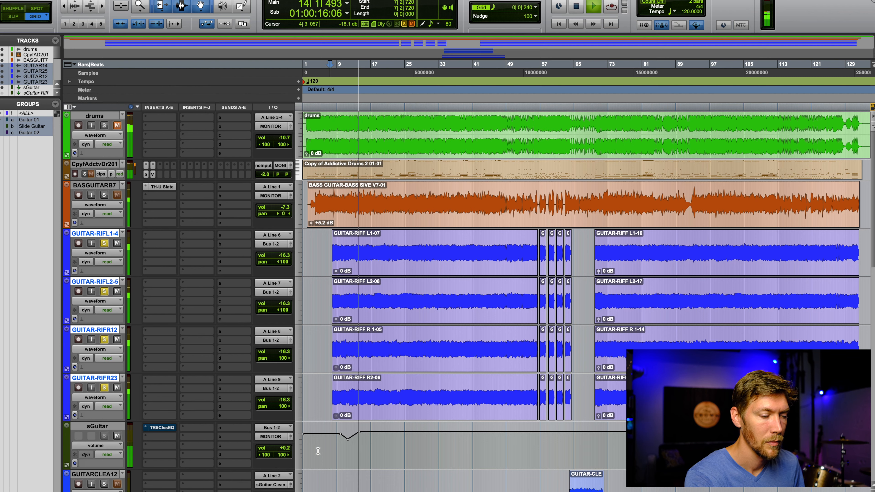
{"action": "key", "text": "space"}
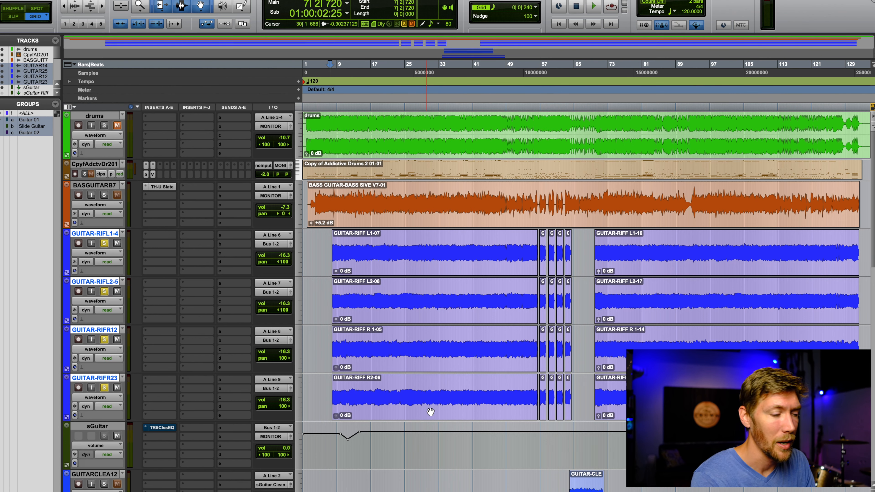
Undo the volume automation edits on the sGuitar track
{"action": "key", "text": "super+z"}
{"action": "key", "text": "super+z"}
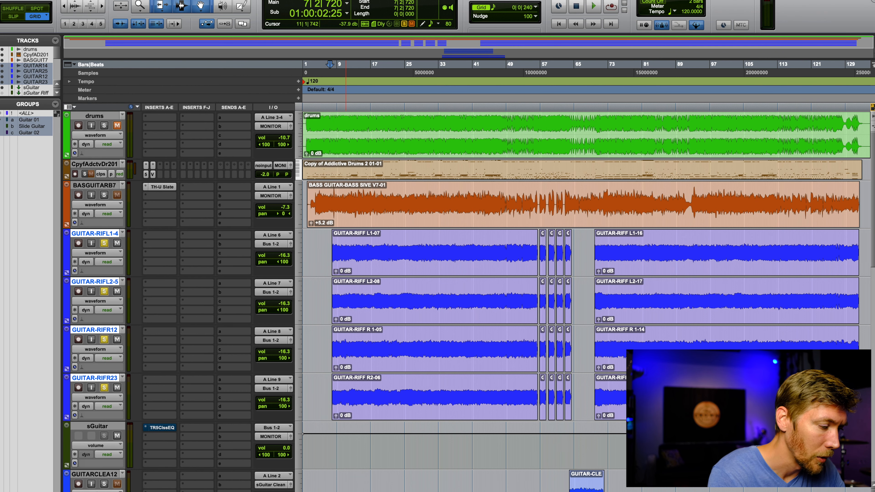
Create one new stereo Aux Input track named Reverb 01 directly below the sGuitar track
{"action": "left_click", "coordinate": [98, 427]}
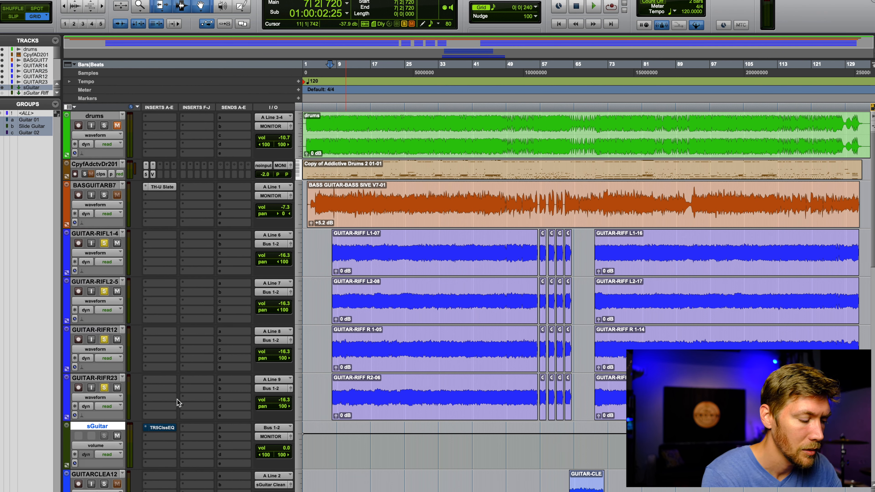
{"action": "key", "text": "super+shift+n"}
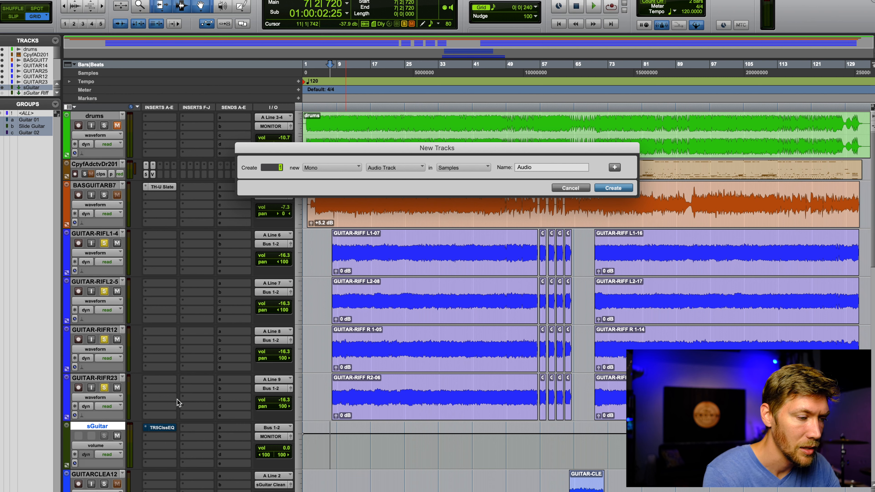
{"action": "key", "text": "super+Down"}
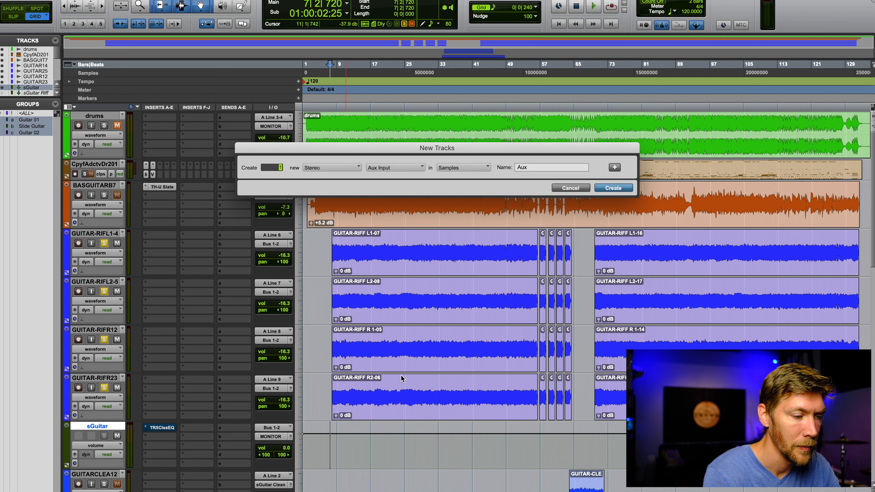
{"action": "double_click", "coordinate": [545, 168]}
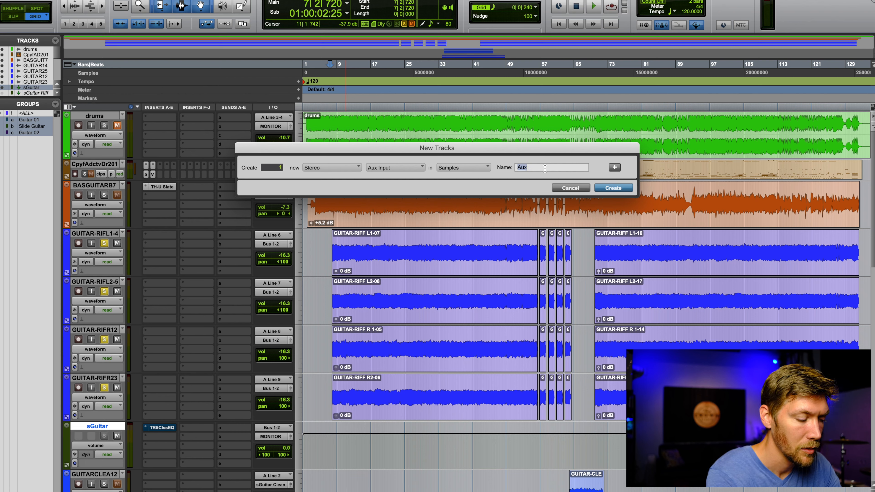
{"action": "type", "text": "Reverb 01"}
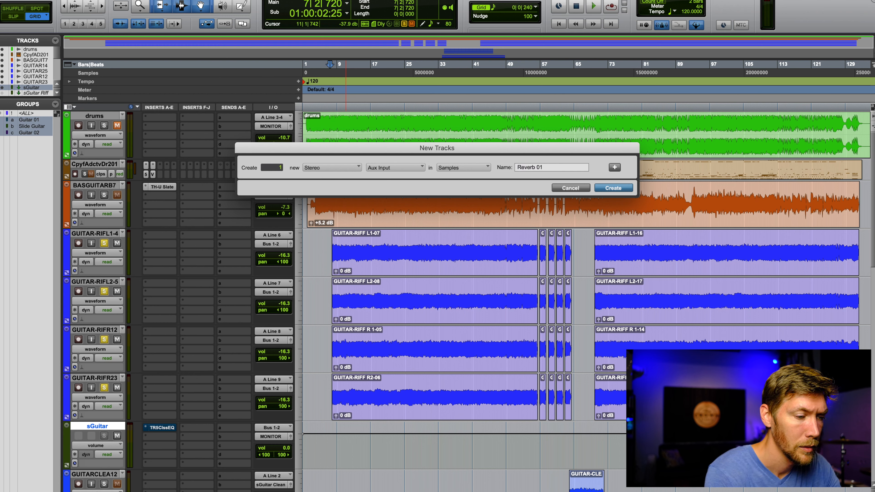
{"action": "key", "text": "Return"}
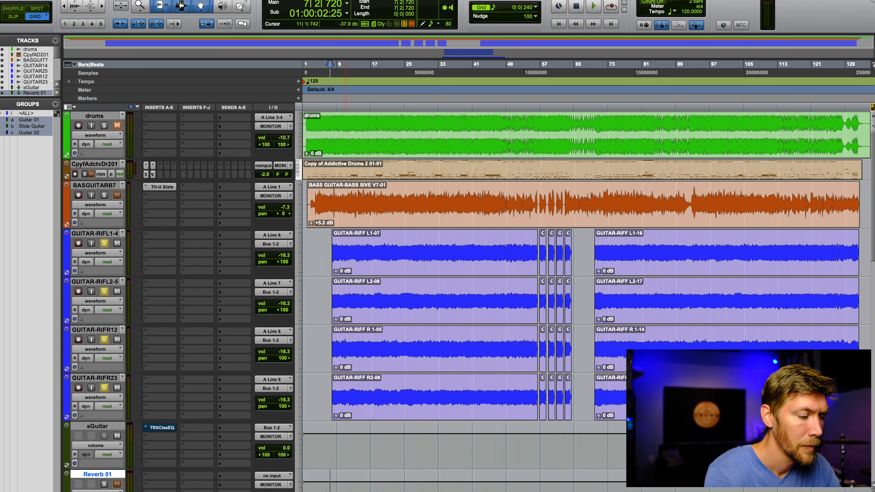
Insert the stereo D-Verb reverb plug-in on the Reverb 01 track and close the plug-in's window
{"action": "scroll", "coordinate": [217, 344], "scroll_direction": "down", "scroll_amount": 2}
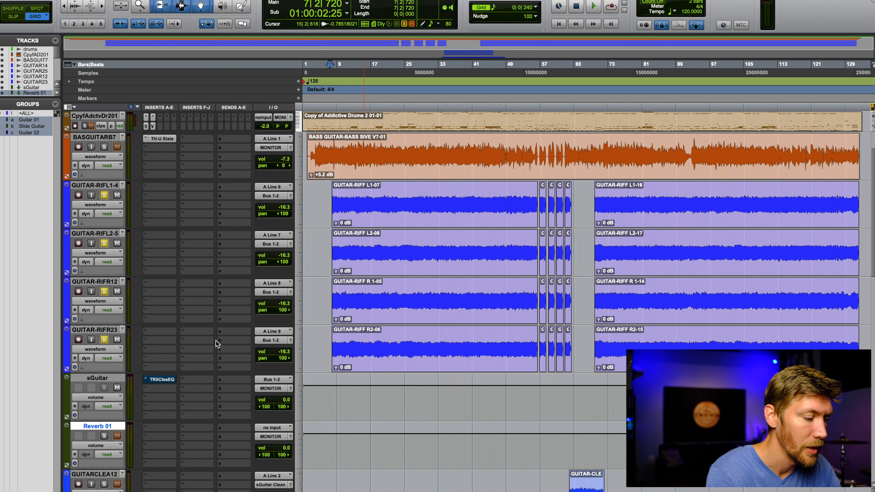
{"action": "left_click", "coordinate": [148, 431]}
{"action": "mouse_move", "coordinate": [203, 429]}
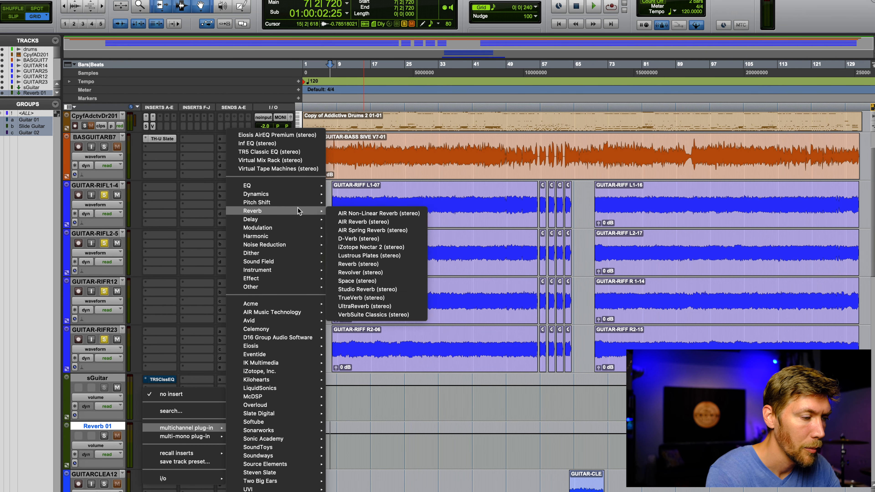
{"action": "mouse_move", "coordinate": [285, 217]}
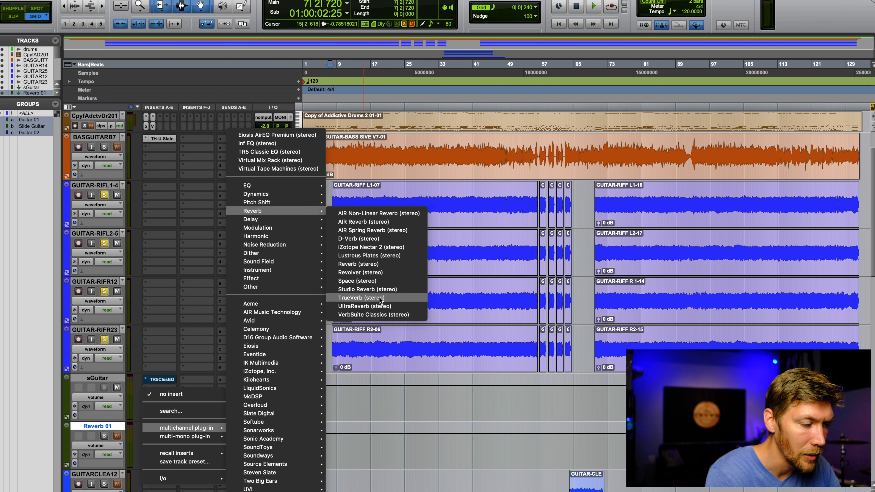
{"action": "left_click", "coordinate": [377, 240]}
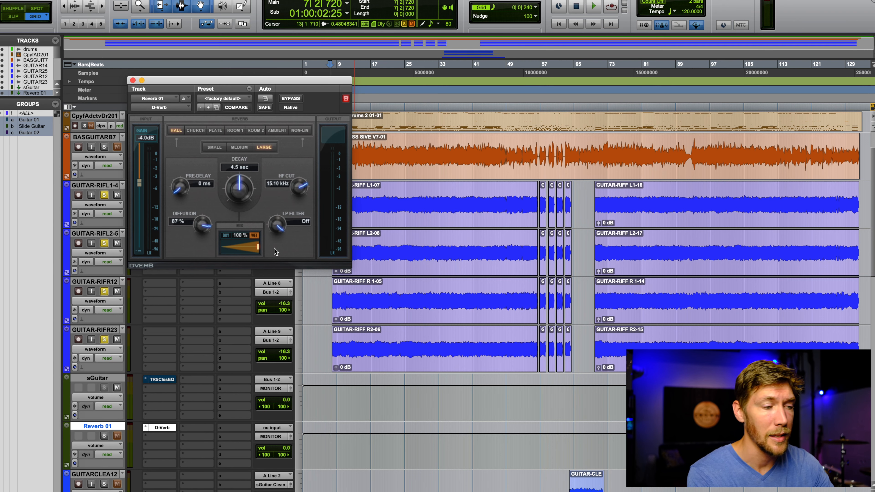
{"action": "left_click", "coordinate": [133, 81]}
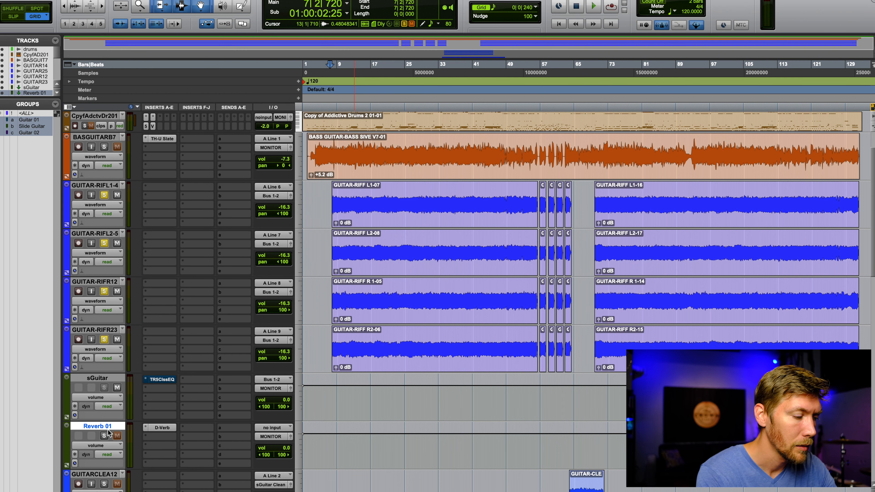
Set the input of the Reverb 01 track to Bus 3-4 (Stereo)
{"action": "left_click", "coordinate": [274, 428]}
{"action": "mouse_move", "coordinate": [284, 437]}
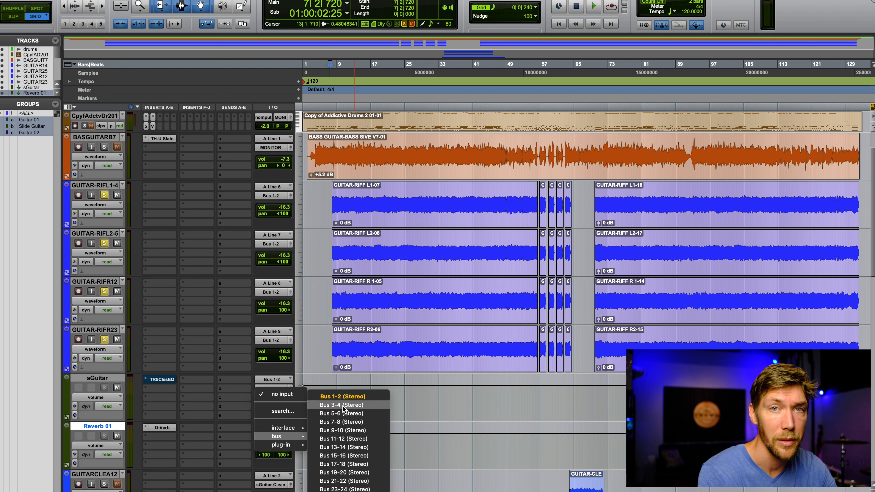
{"action": "left_click", "coordinate": [343, 405]}
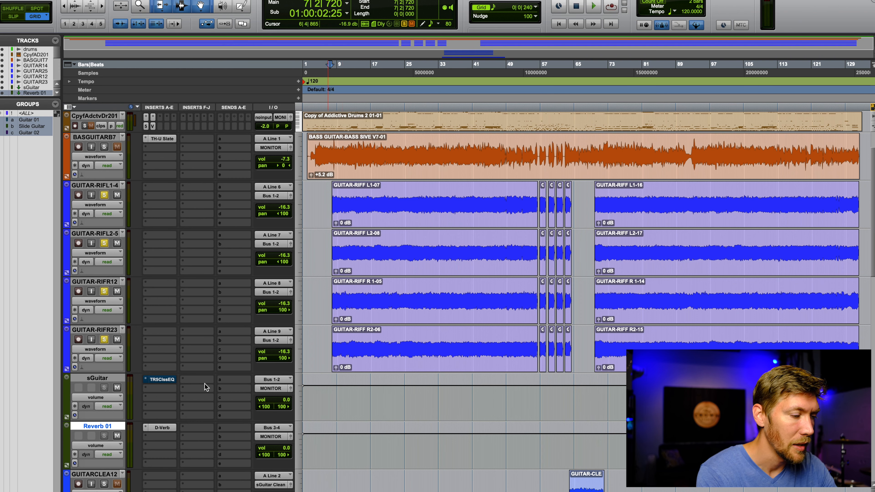
Add a send to Bus 3-4 (Stereo) in slot a of the GUITAR-RIFL1-4 track
{"action": "left_click", "coordinate": [222, 189]}
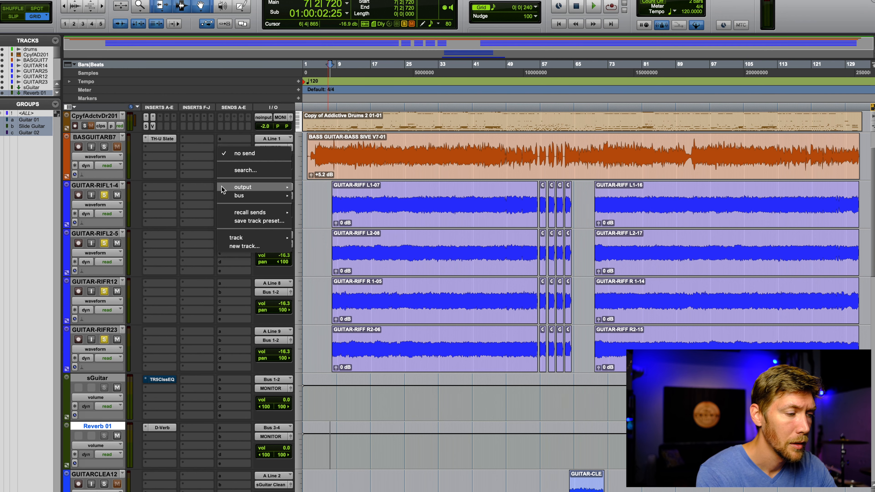
{"action": "mouse_move", "coordinate": [241, 195]}
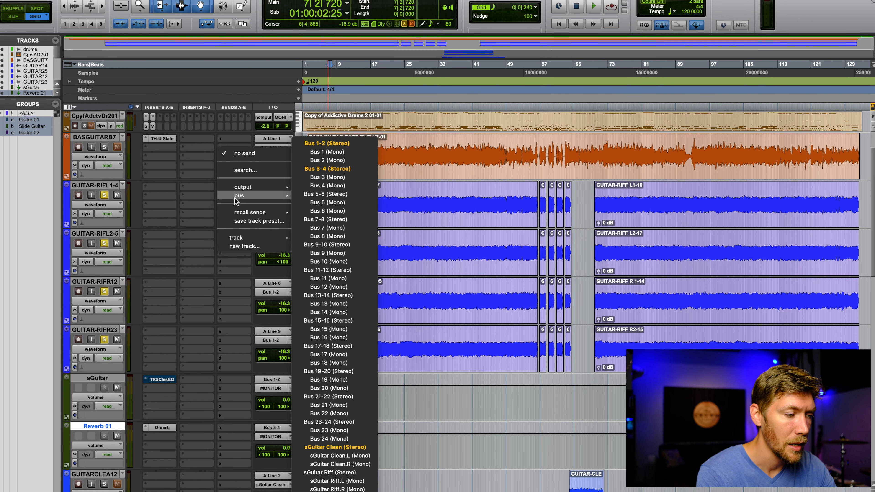
{"action": "left_click", "coordinate": [347, 172]}
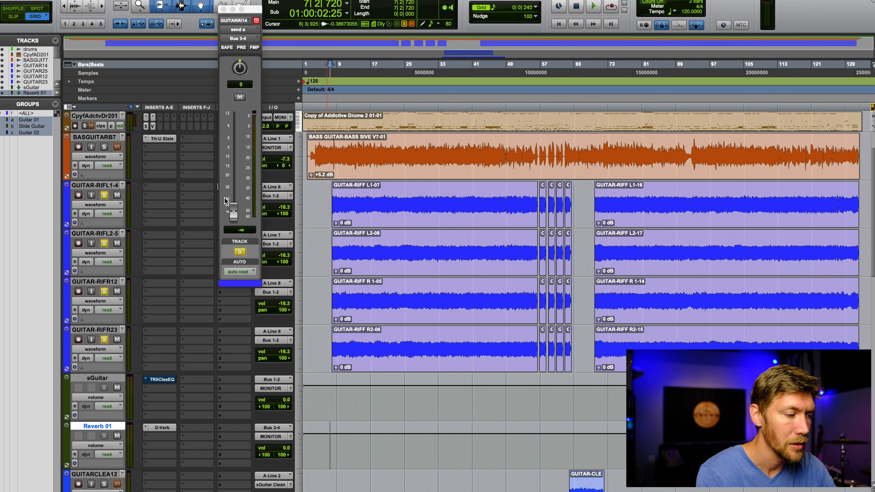
Suspend the track groups, solo only GUITAR-RIFL1-4, and move its send window clear of the sends and I/O columns
{"action": "key", "text": "super+shift+g"}
{"action": "left_click", "coordinate": [104, 195]}
{"action": "left_click", "coordinate": [104, 196], "text": "super"}
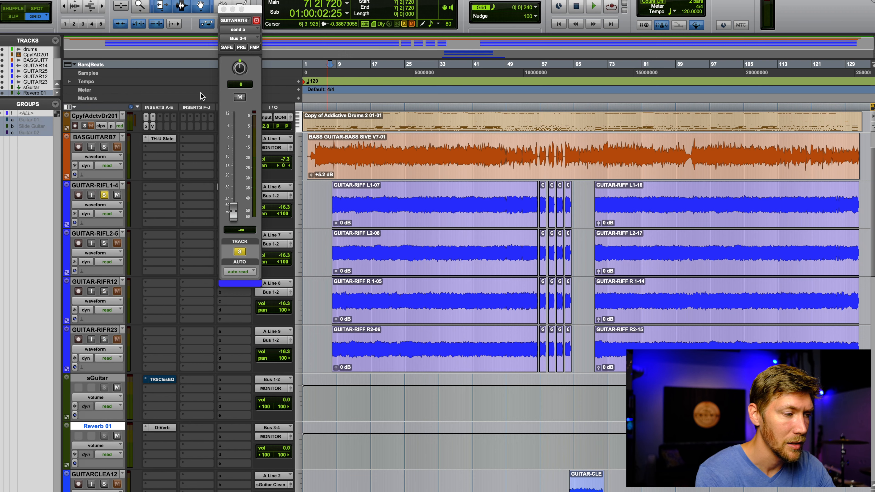
{"action": "left_click_drag", "start_coordinate": [258, 12], "coordinate": [378, 26]}
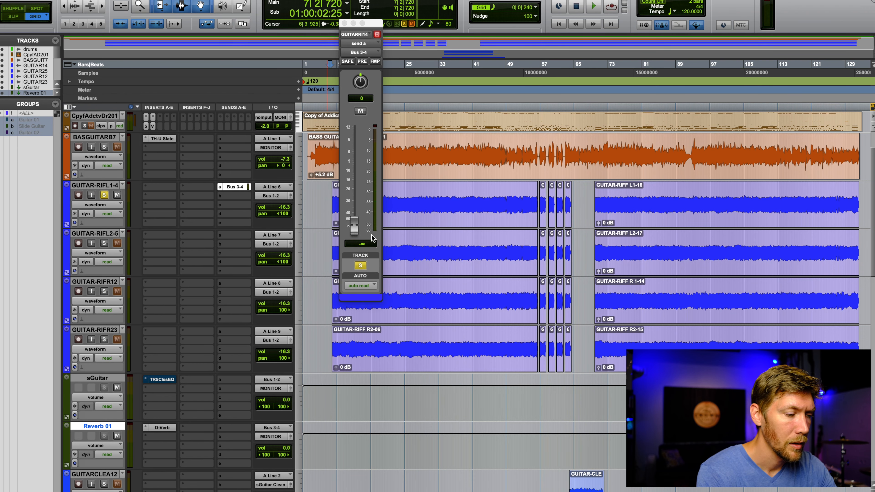
Start playback and raise the GUITAR-RIFL1-4 send to Bus 3-4 to about +0.2 dB
{"action": "key", "text": "space"}
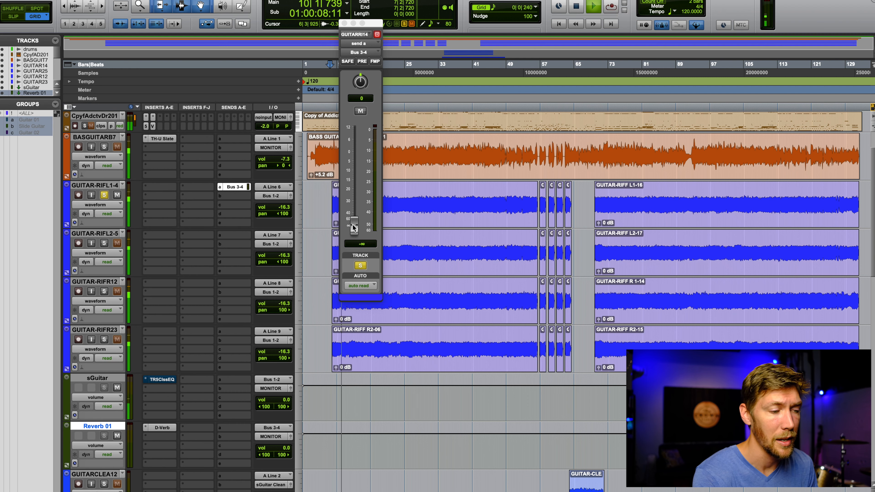
{"action": "left_click_drag", "start_coordinate": [354, 228], "coordinate": [355, 152]}
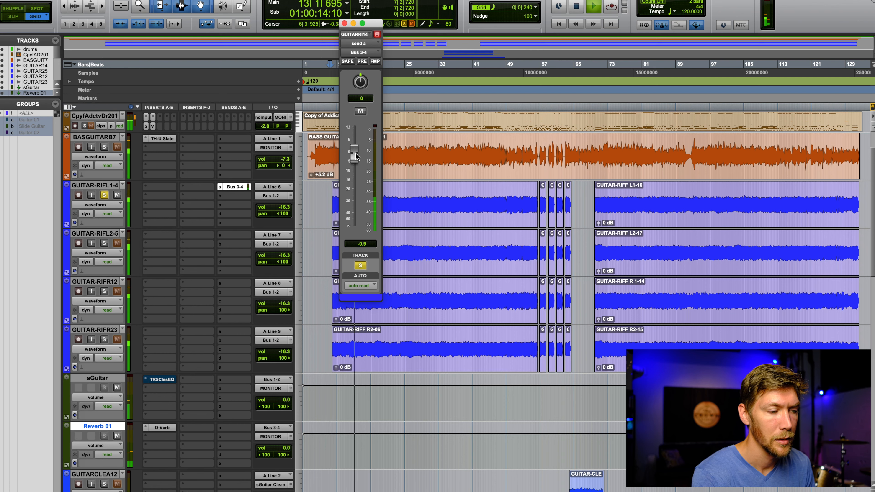
{"action": "left_click_drag", "start_coordinate": [356, 153], "coordinate": [356, 151]}
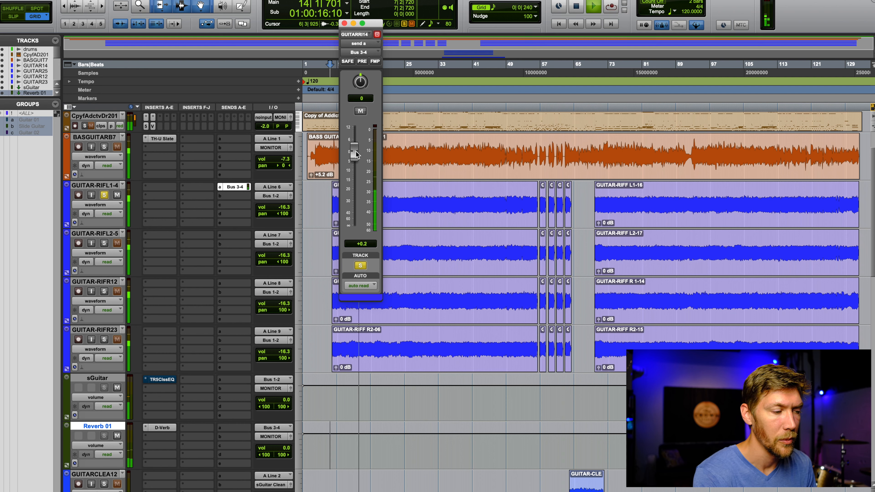
Solo only GUITAR-RIFL2-5, add a send to Bus 3-4 (Stereo) in its slot a, and raise it to about -12.1 dB
{"action": "left_click", "coordinate": [103, 244]}
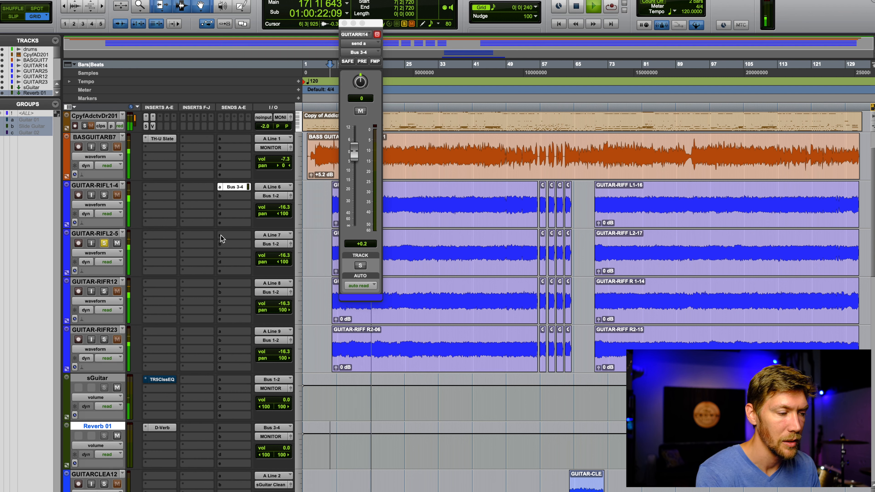
{"action": "left_click", "coordinate": [222, 244]}
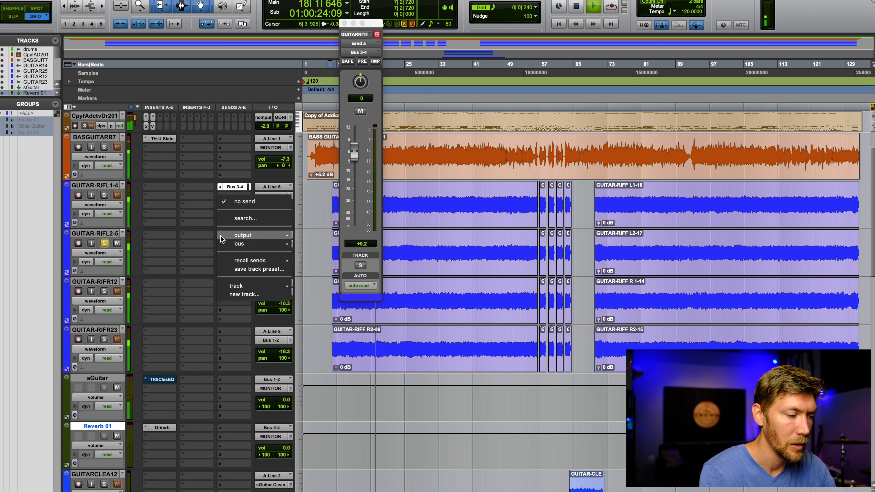
{"action": "mouse_move", "coordinate": [252, 245]}
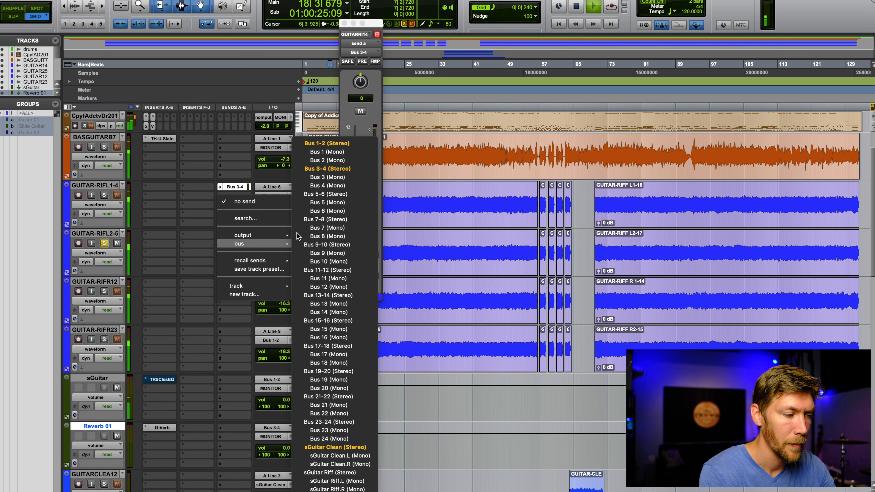
{"action": "left_click", "coordinate": [331, 169]}
{"action": "left_click_drag", "start_coordinate": [352, 227], "coordinate": [356, 174]}
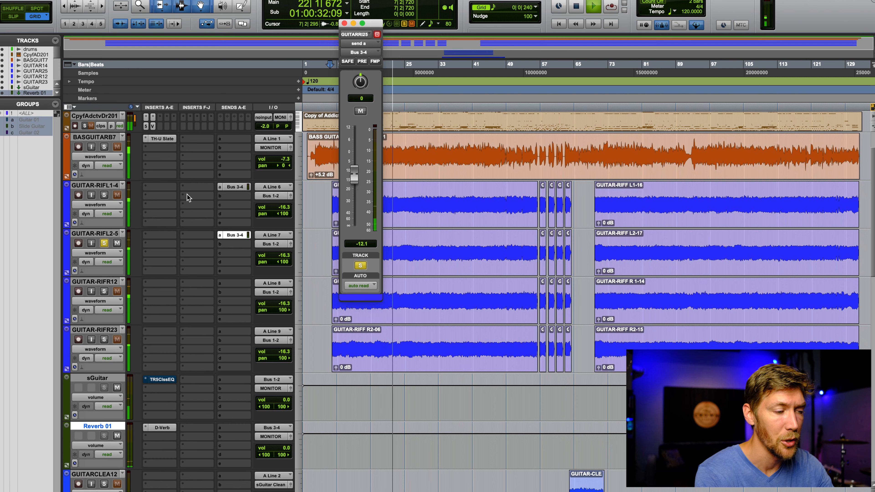
Compare the reverb on GUITAR-RIFL1-4 and GUITAR-RIFL2-5 by alternating their solos, ending on GUITAR-RIFL2-5, and stop playback
{"action": "left_click", "coordinate": [103, 195]}
{"action": "left_click", "coordinate": [104, 243]}
{"action": "left_click", "coordinate": [104, 243]}
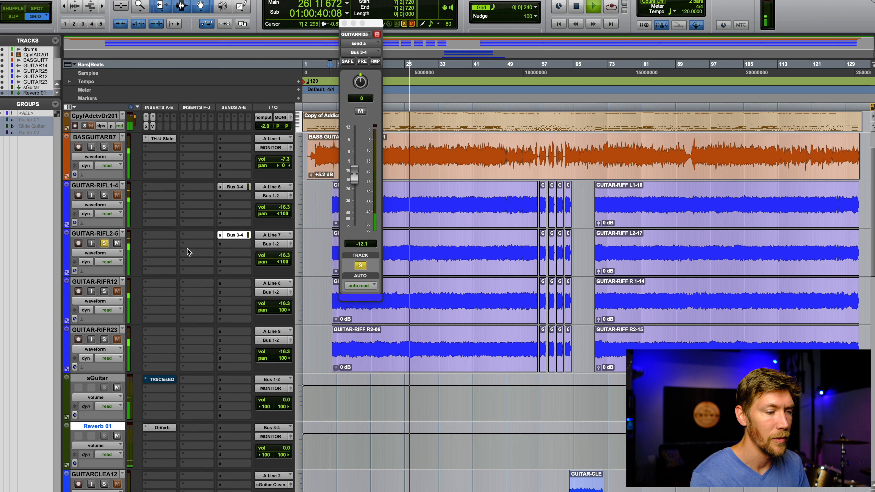
{"action": "key", "text": "space"}
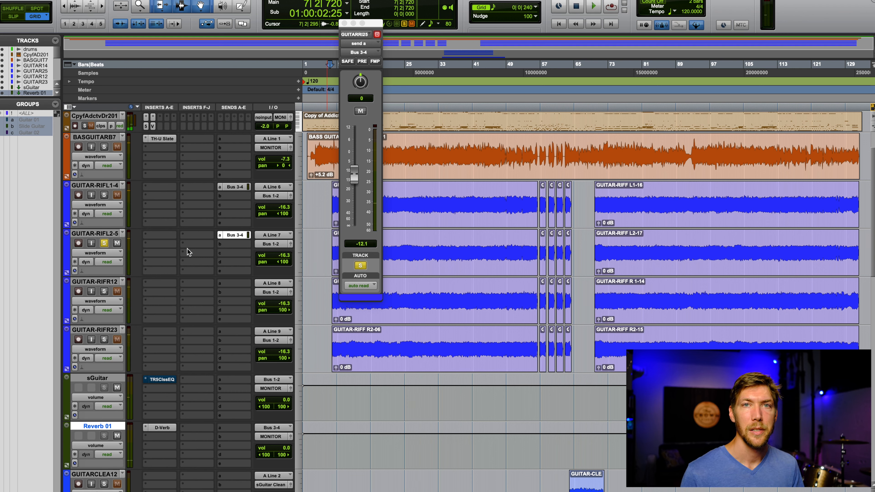